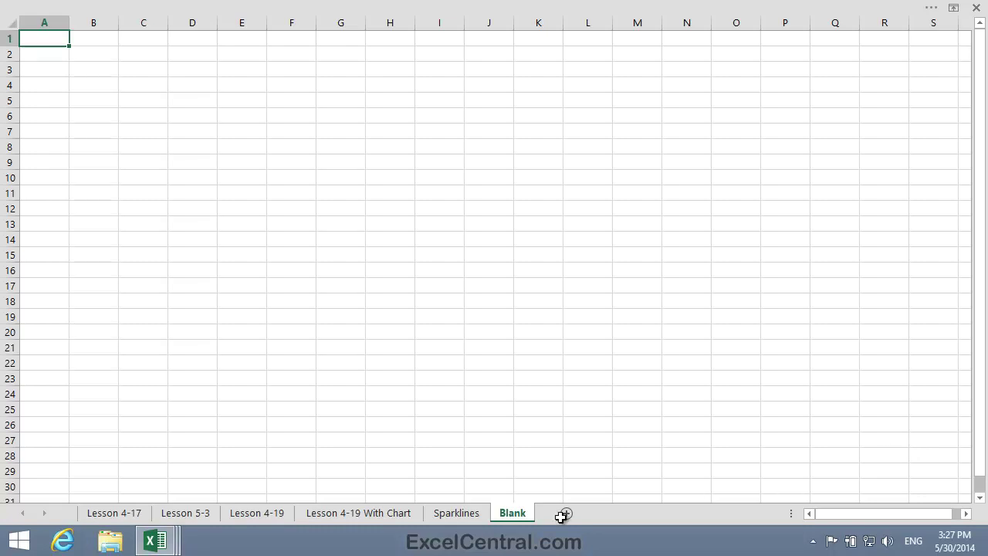
- Switch to the Lesson 4-17 sheet with sales totals by country, category and month
left_click(112, 516)
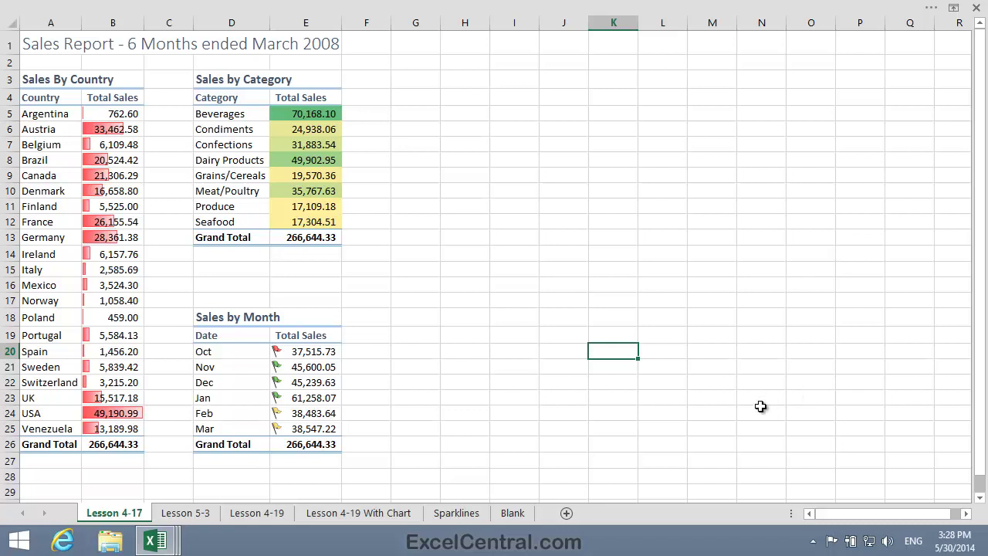
- Switch to the Lesson 5-3 sheet with the Sales First Quarter column chart
left_click(179, 514)
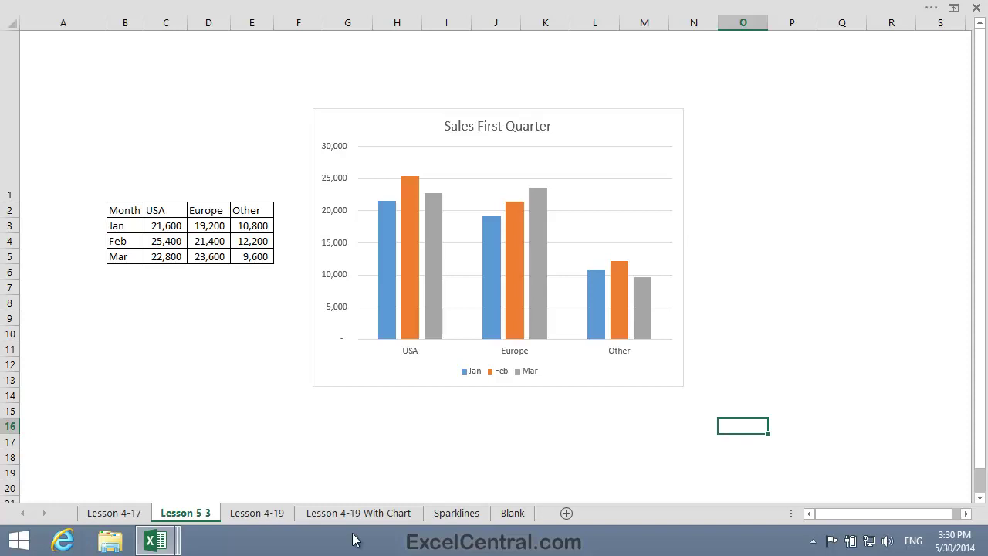
- Switch to the Lesson 4-19 sheet and browse the First Half Year Profit Report data
left_click(280, 519)
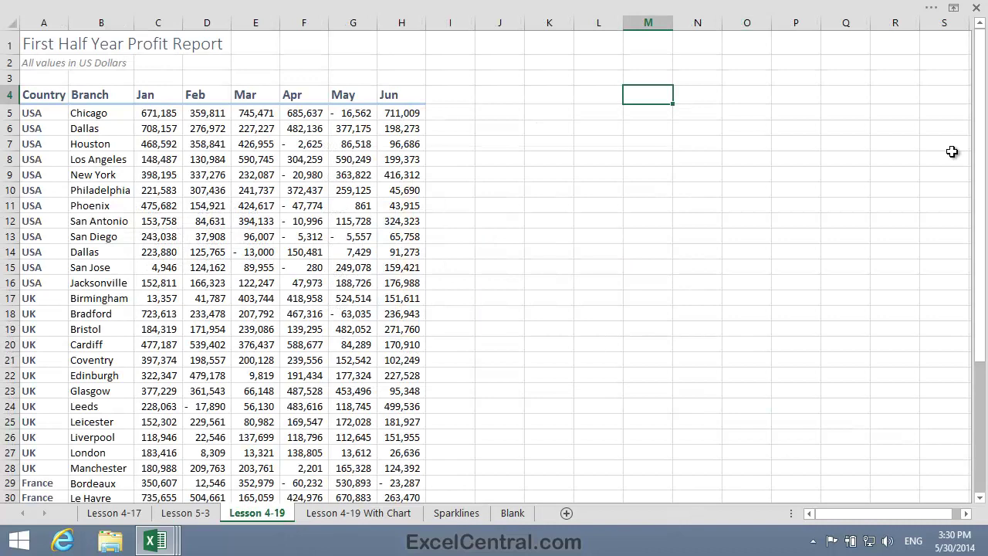
left_click_drag(981, 177, 955, 153)
- Switch to the Lesson 4-19 With Chart sheet showing the crowded Jan–Jun line chart
left_click(396, 516)
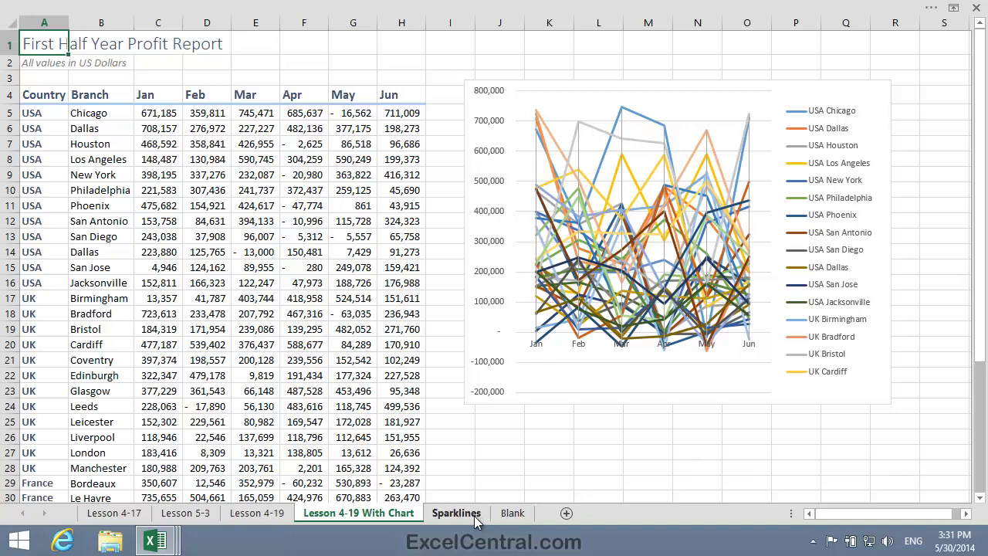
- Switch to the Sparklines sheet to reach the branch profit data
left_click(474, 516)
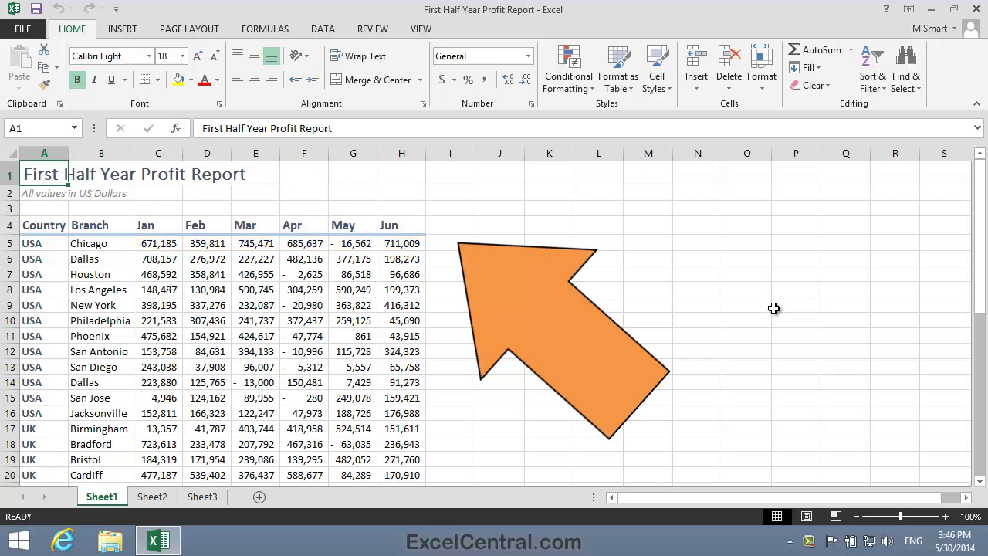
- Insert a line sparkline in I5 charting Chicago's C5:G5 monthly profits
left_click(452, 244)
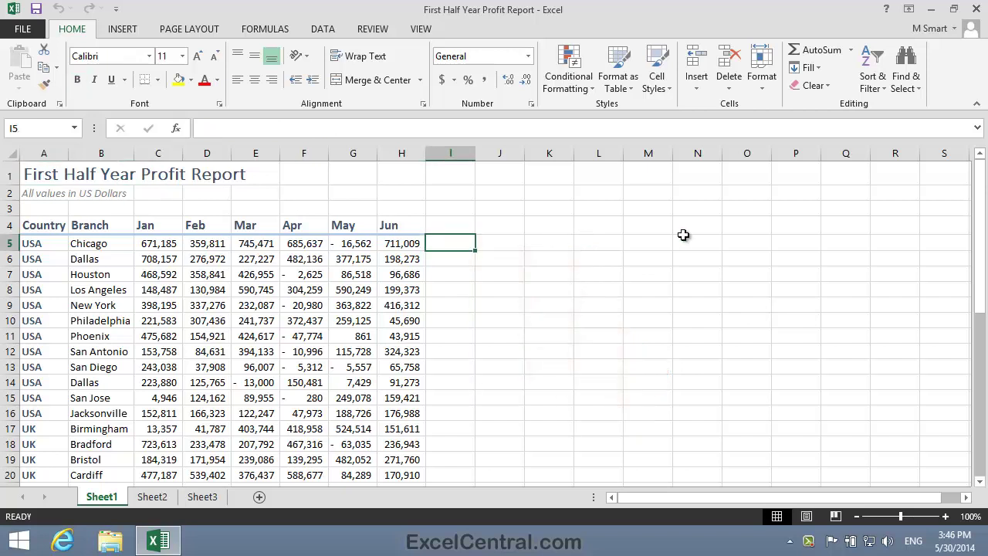
left_click(132, 31)
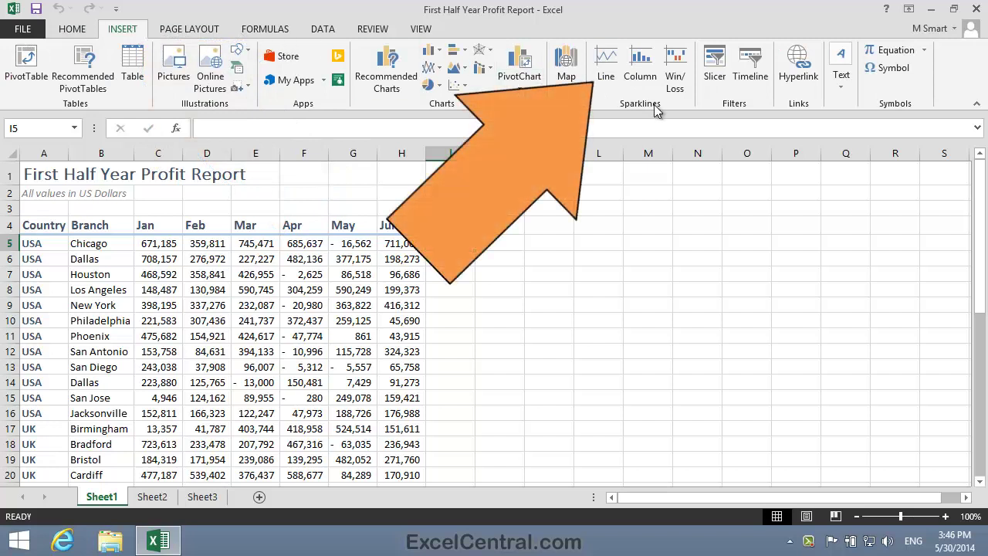
left_click(607, 68)
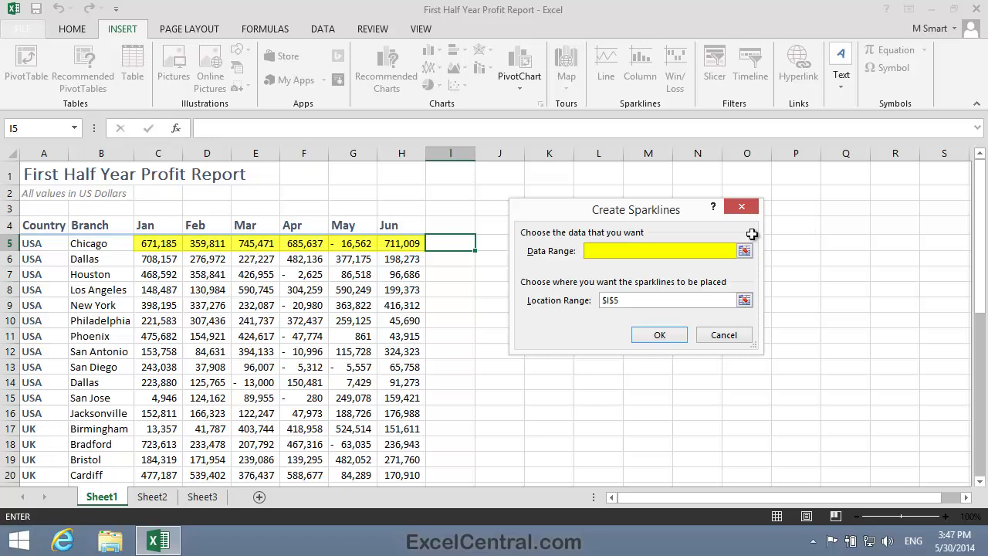
left_click_drag(169, 243, 353, 245)
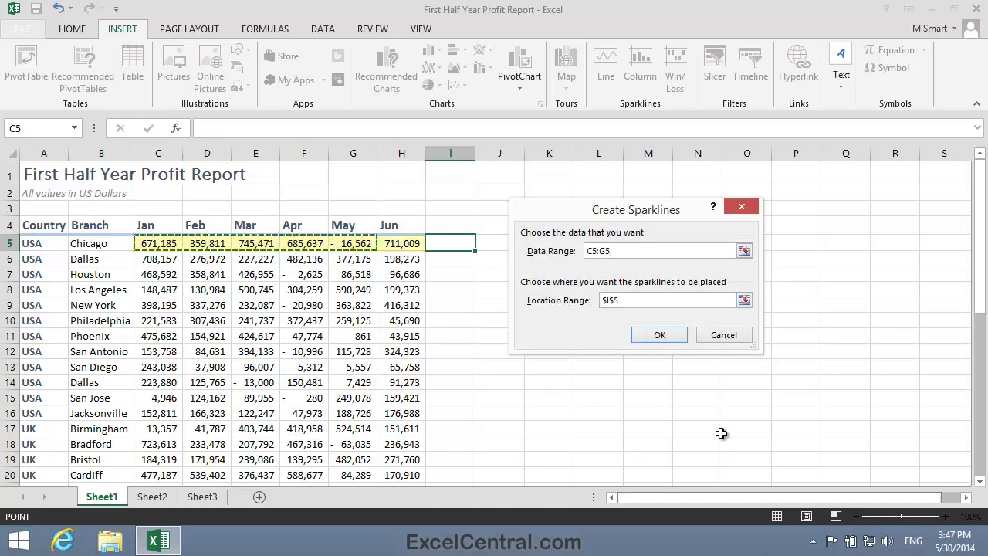
left_click(661, 333)
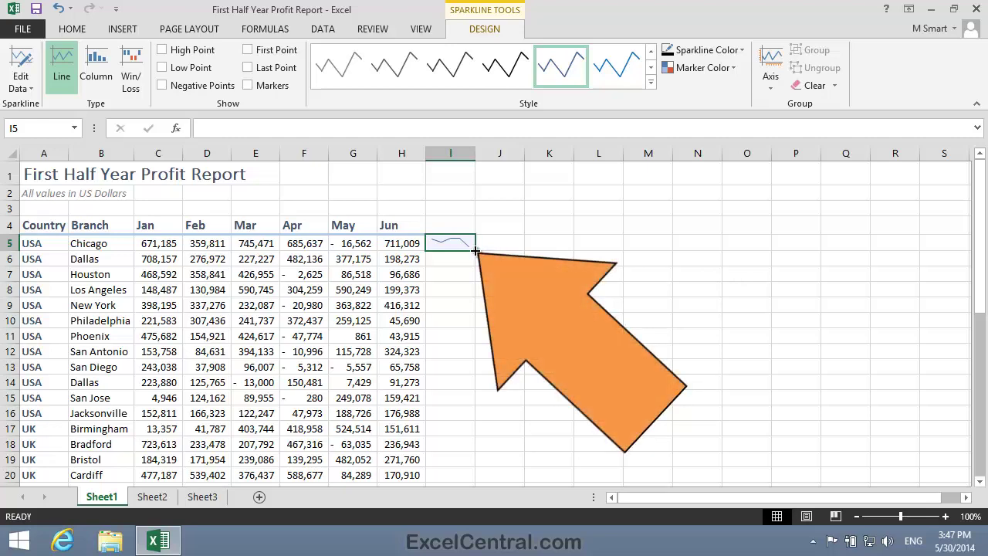
- Fill the I5 line sparkline down to row 40, then select J5
left_click_drag(475, 251, 495, 411)
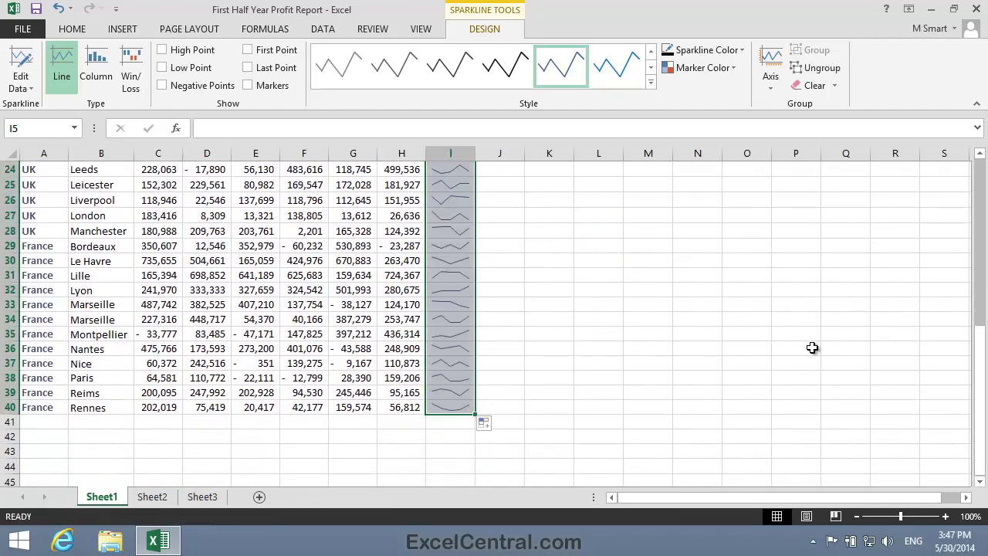
left_click(776, 323)
scroll(783, 437, "up", 8)
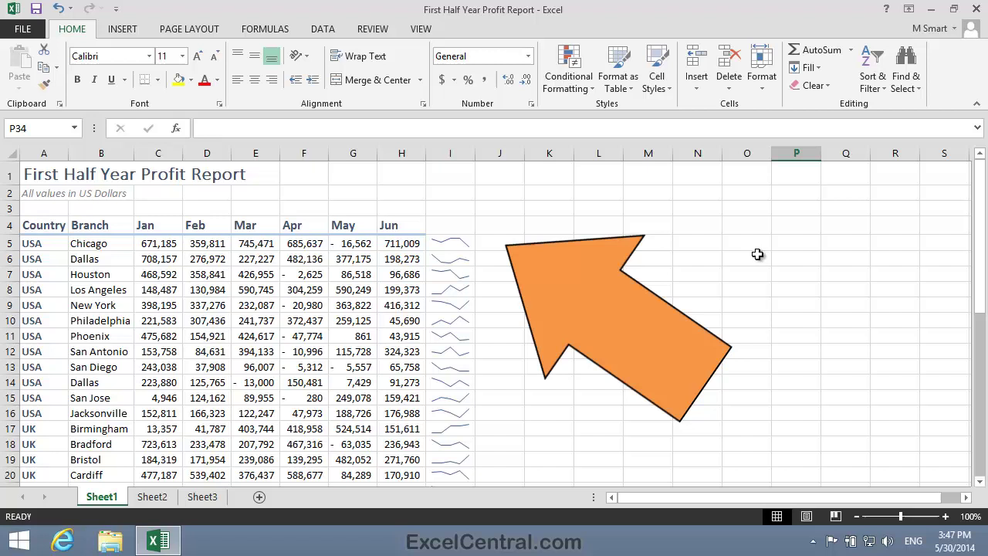
left_click(502, 244)
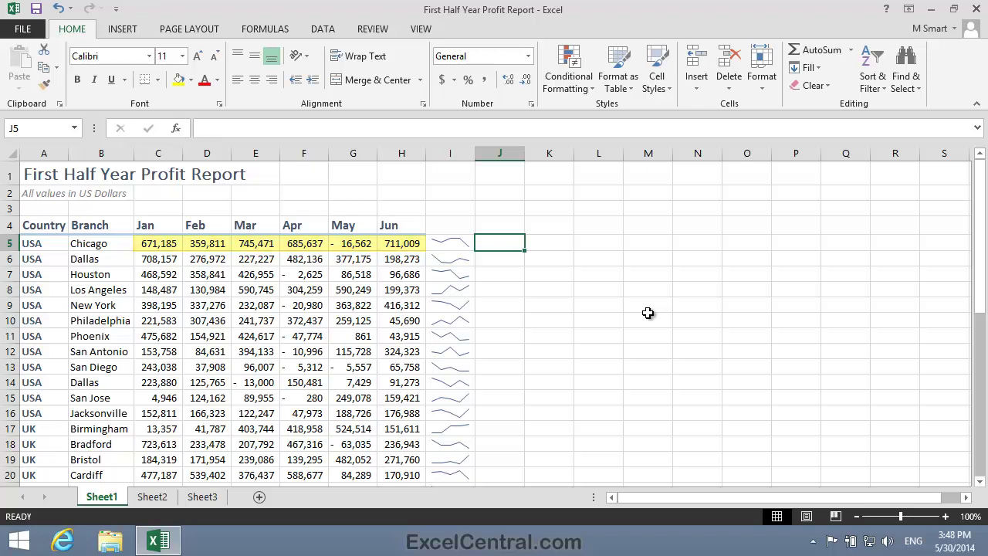
- Insert a column sparkline in J5 from Chicago's row 5 monthly profits
left_click(130, 31)
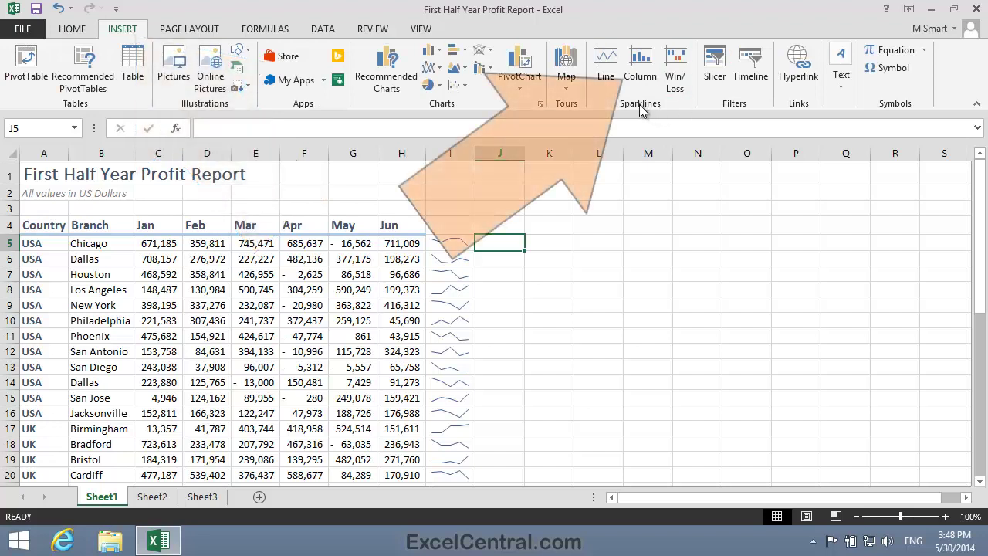
left_click(642, 61)
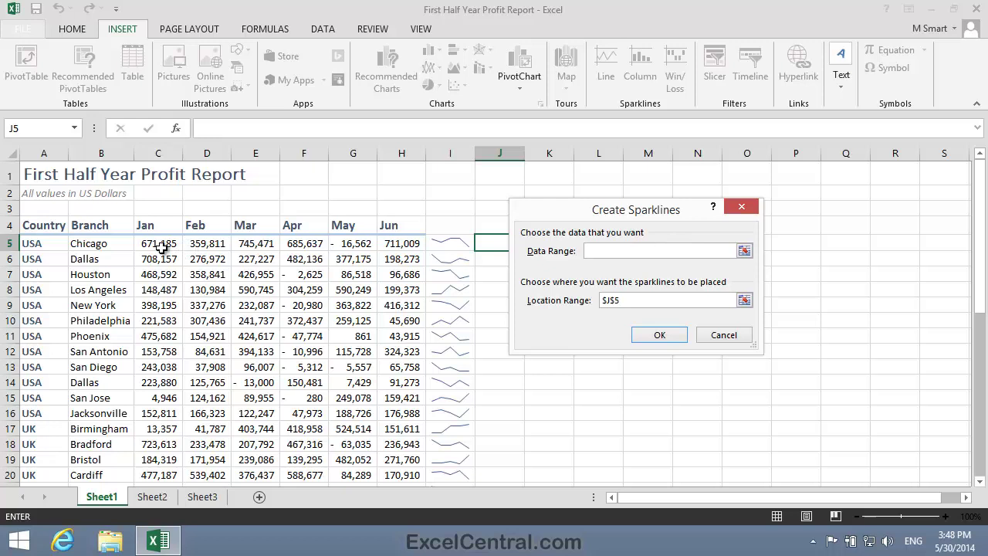
left_click_drag(159, 244, 390, 243)
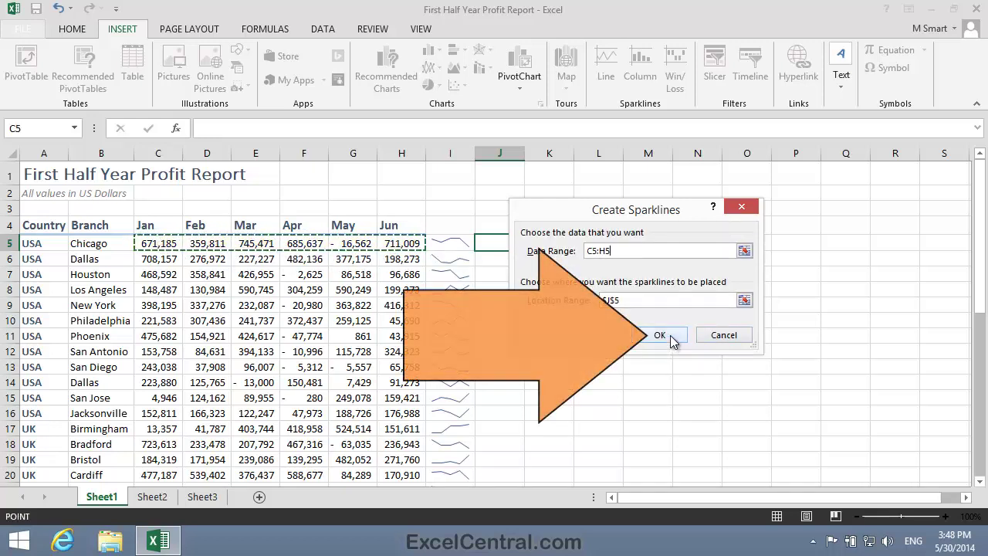
left_click(669, 340)
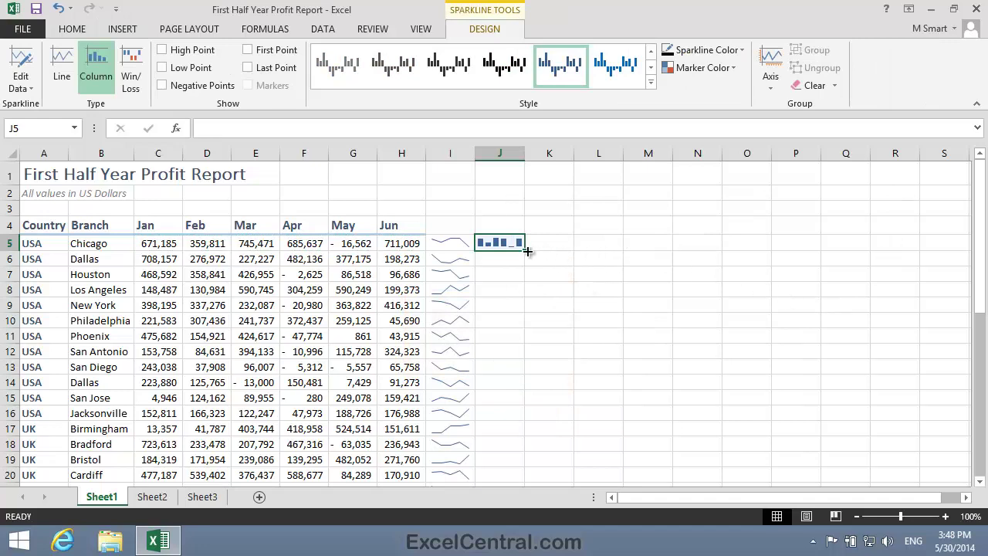
- Copy the J5 column sparkline down to J40 and deselect it
left_click_drag(526, 251, 549, 393)
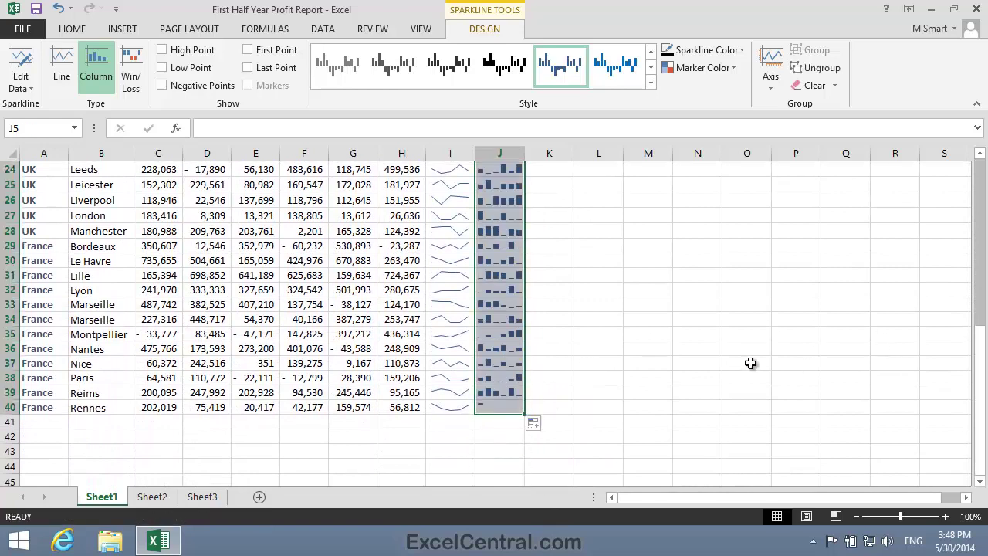
scroll(739, 362, "up", 1)
scroll(739, 362, "up", 7)
left_click(796, 274)
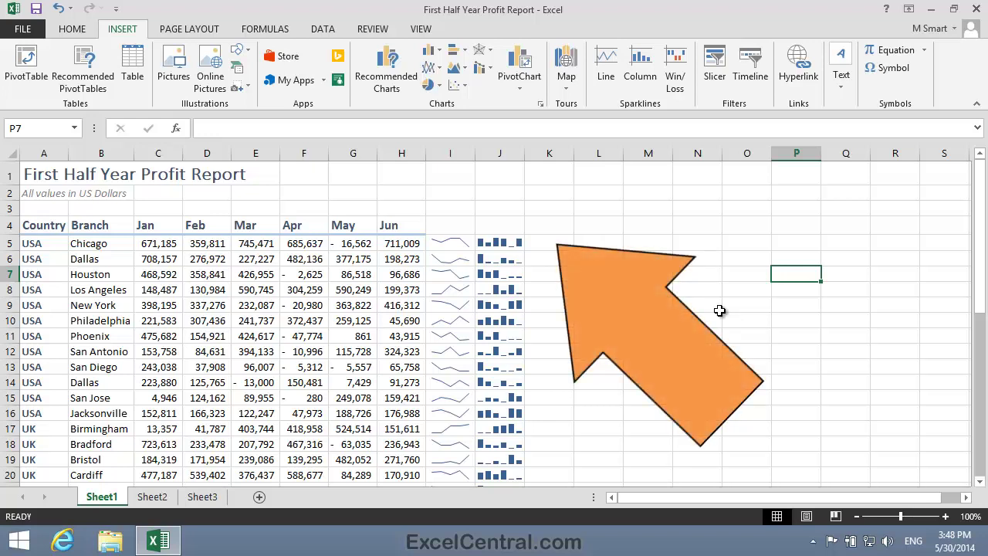
- Create a win/loss sparkline in K5 from C5:H5 and fill it down to K40
left_click(548, 242)
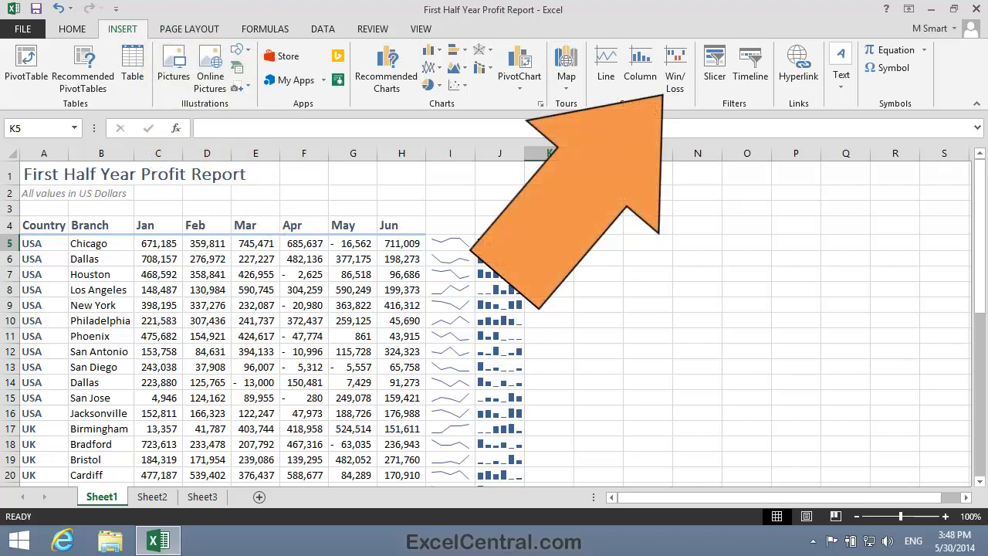
left_click(675, 73)
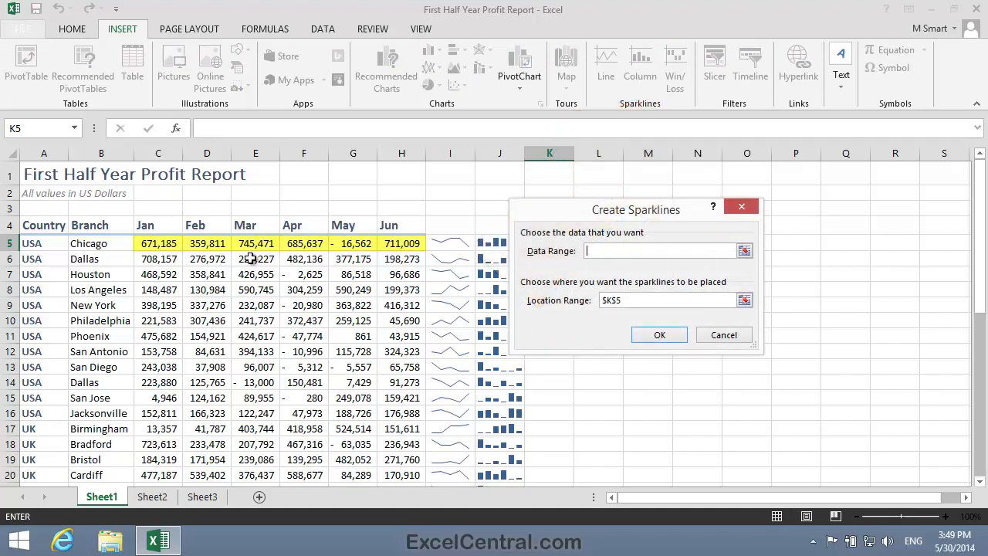
left_click_drag(158, 243, 406, 243)
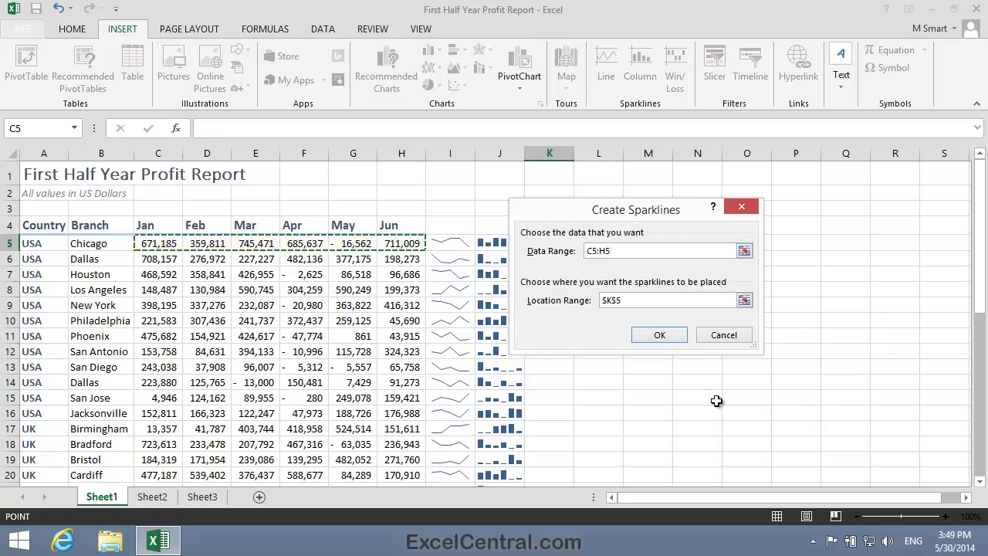
left_click(661, 335)
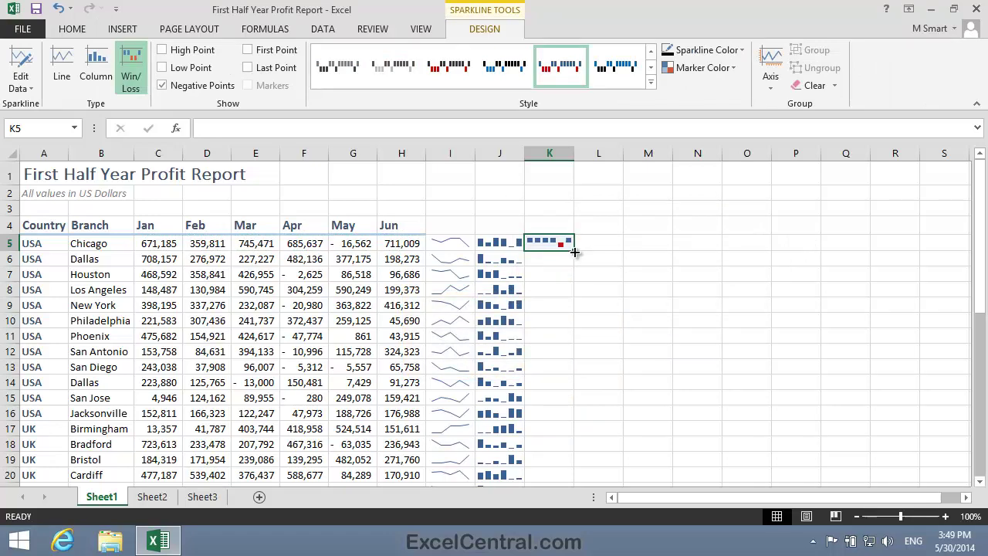
left_click_drag(574, 250, 587, 429)
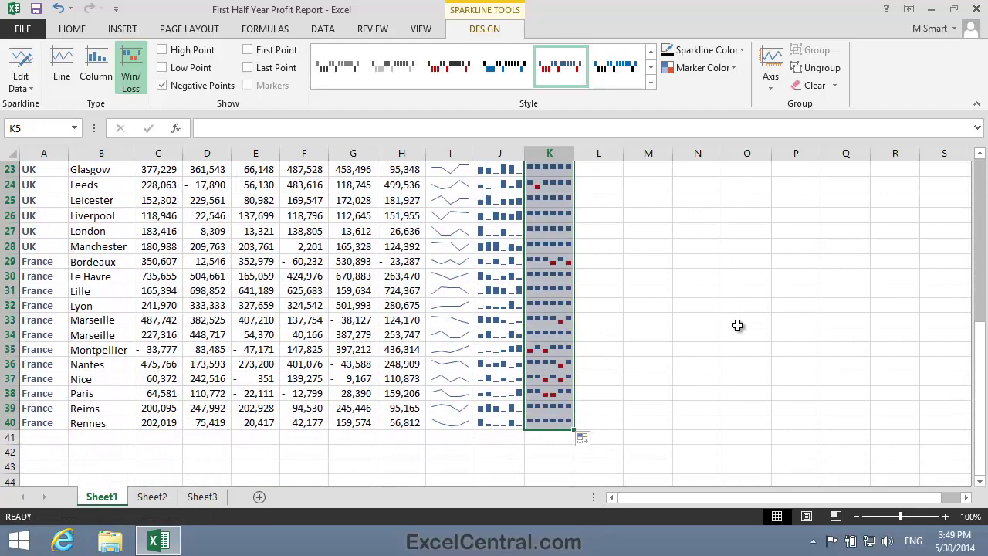
scroll(736, 325, "up", 7)
left_click(741, 278)
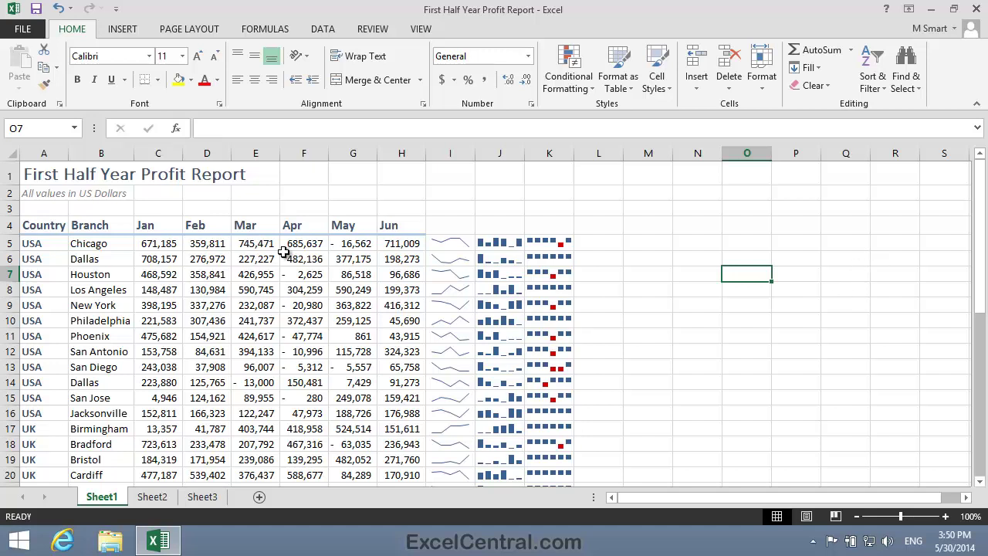
left_click(352, 246)
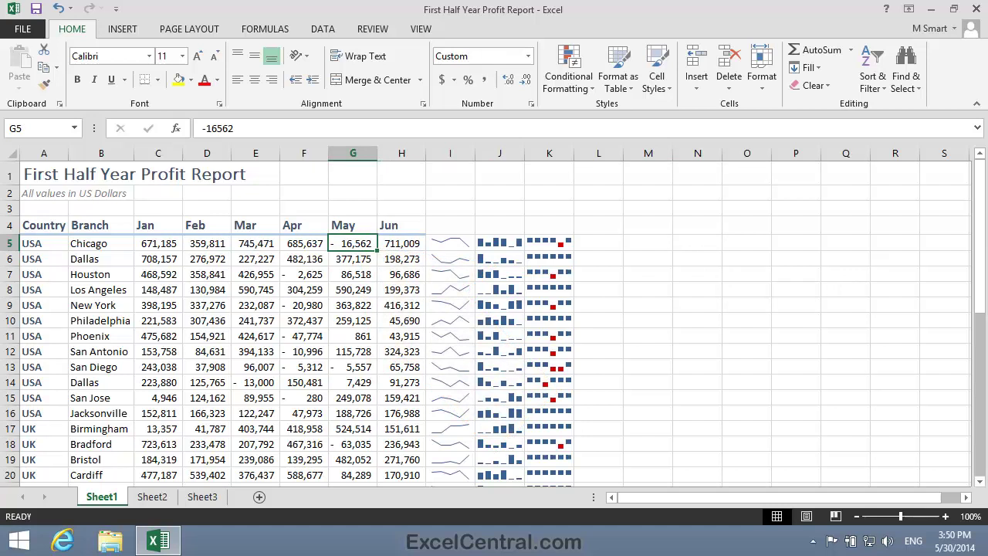
type("0")
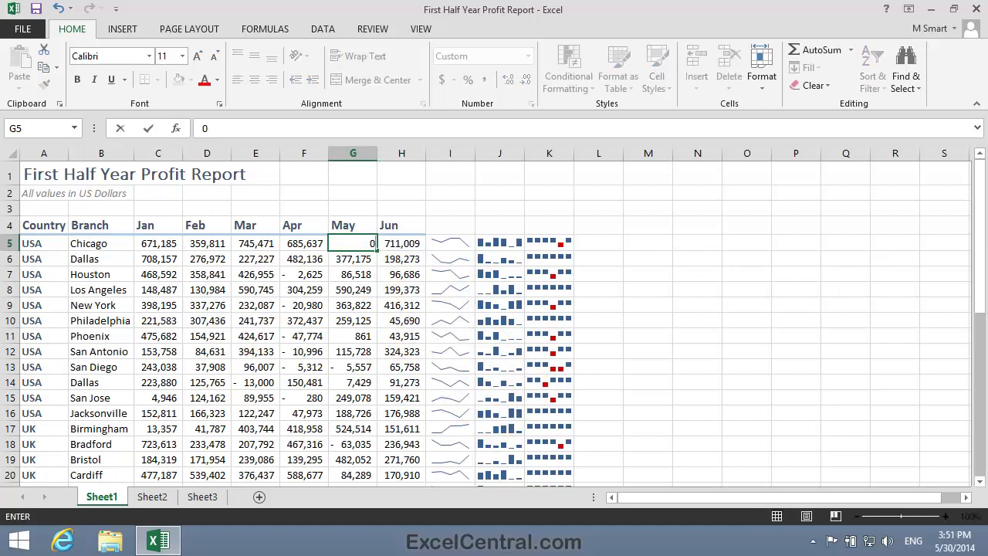
key("Return")
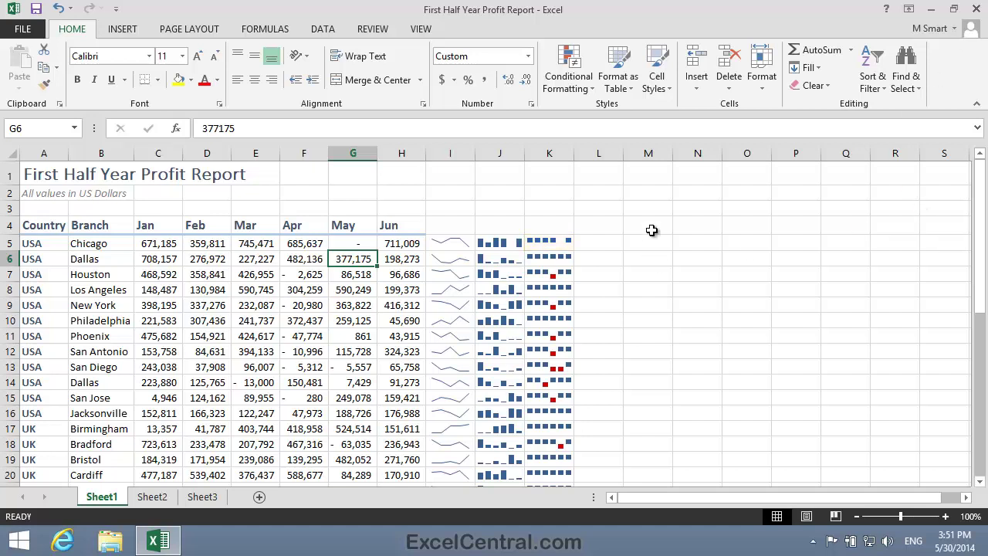
key("ctrl+z")
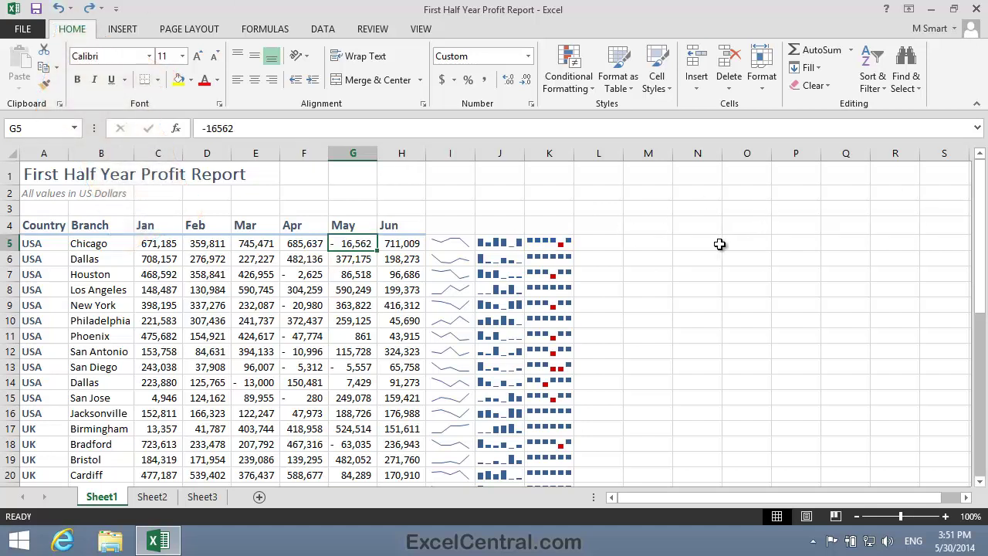
- Save the workbook as 'First Half Year Profit Report-1' in the Excel 2013 Essential Skills folder
left_click(24, 28)
left_click(47, 190)
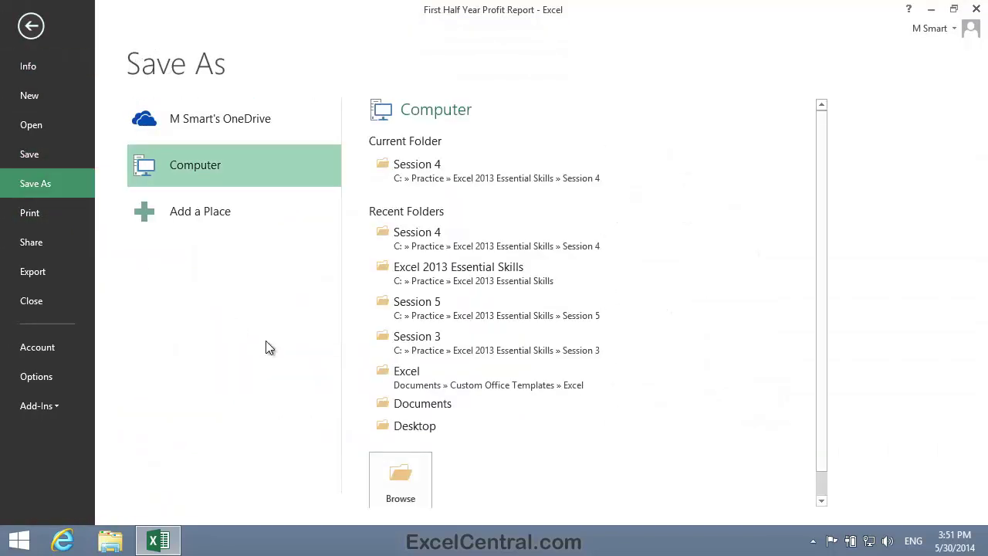
left_click(409, 481)
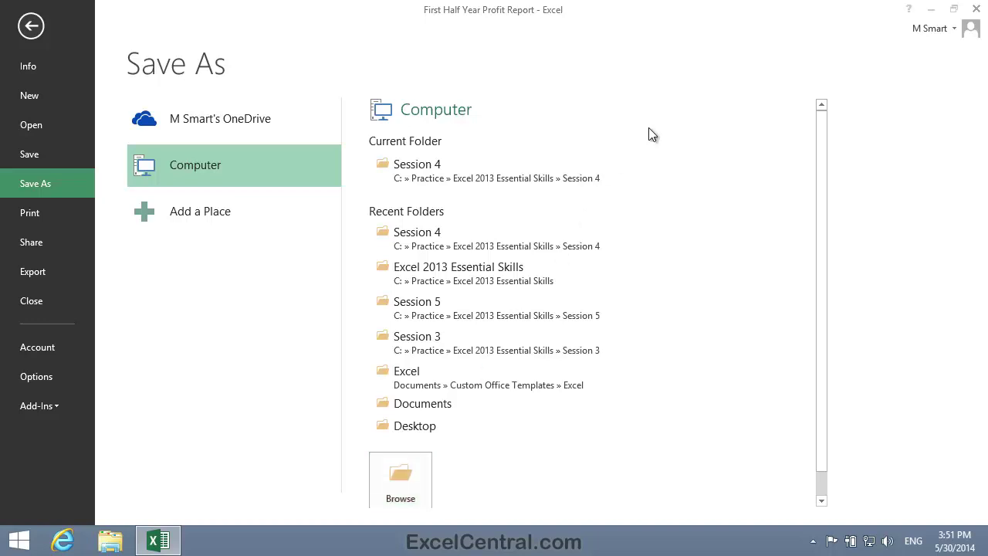
left_click(532, 317)
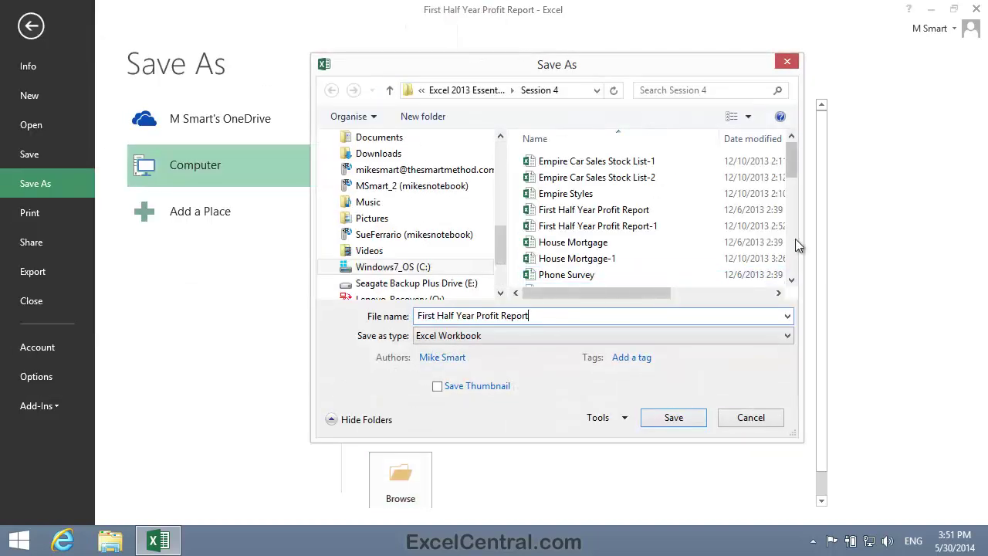
type("-1")
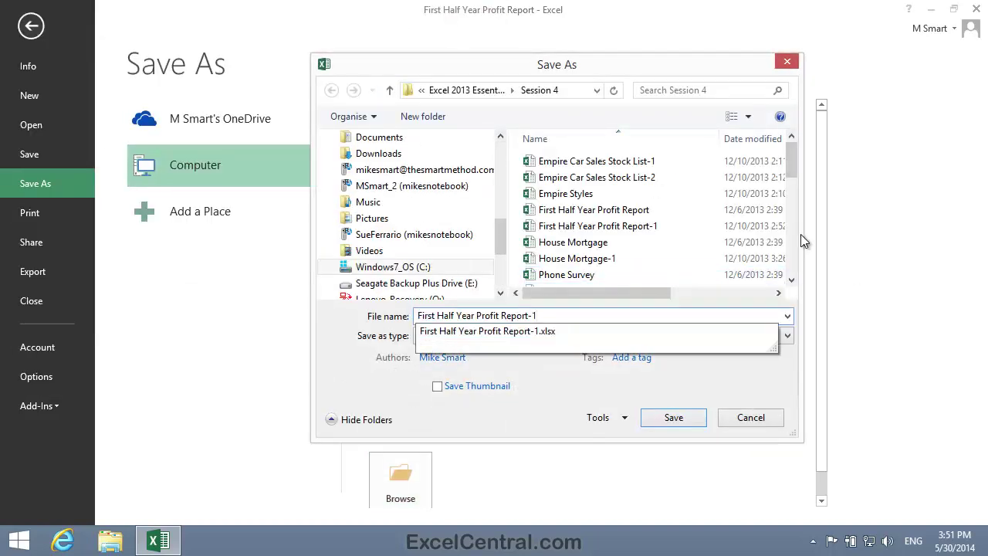
left_click(466, 90)
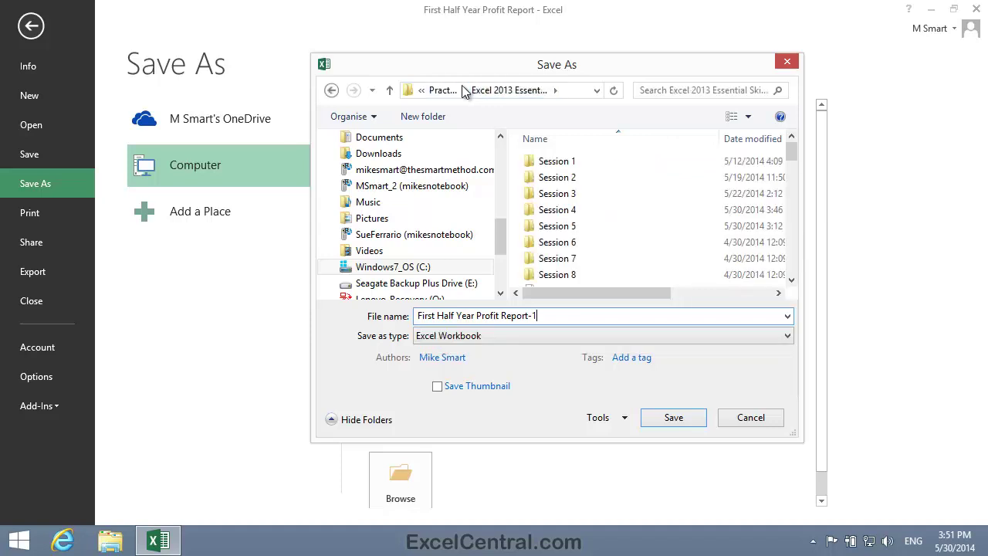
left_click(671, 418)
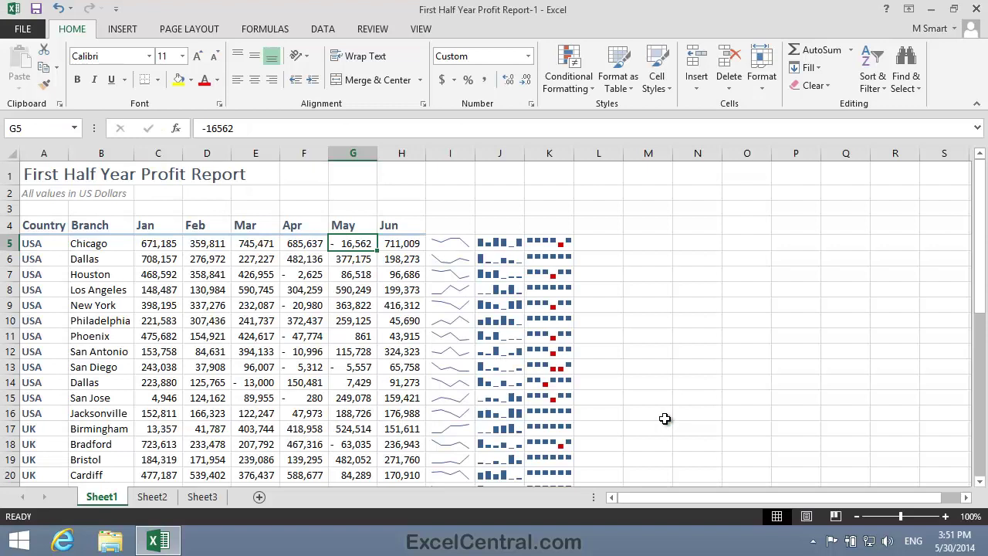